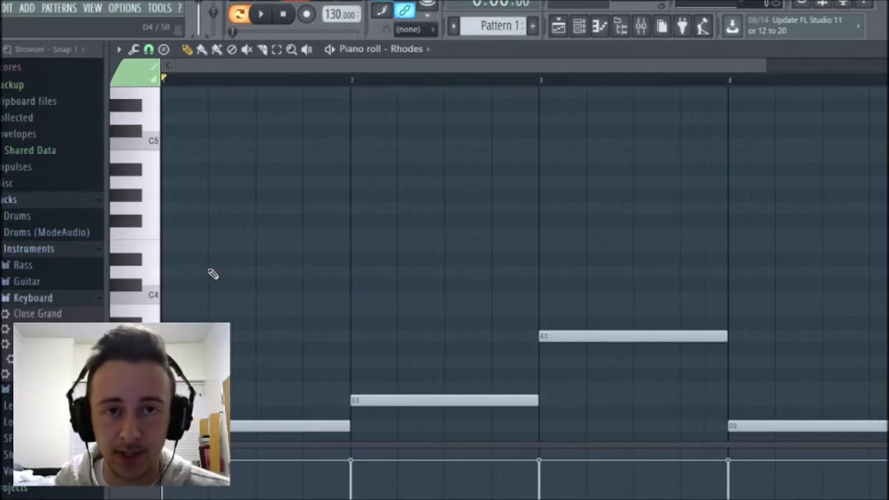
Draw a one-bar D major chord in bar 1 with the notes D4, F#4 and A4
click(167, 271)
drag(206, 271, 345, 268)
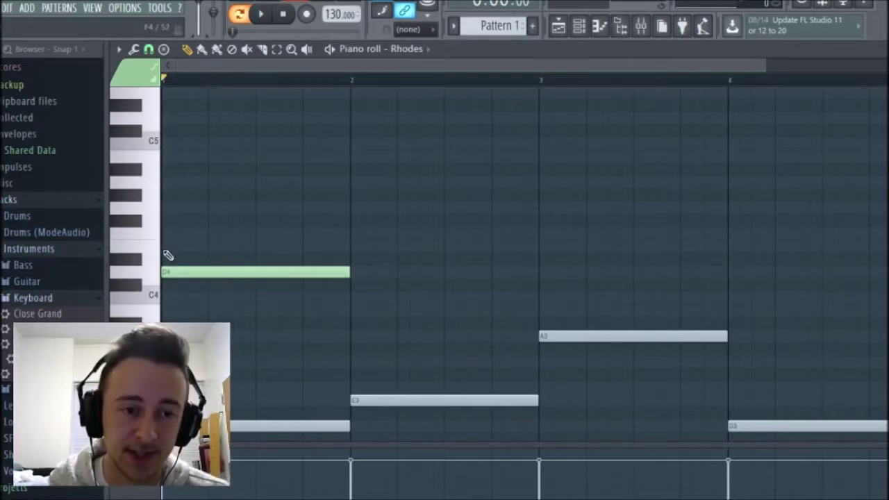
click(165, 221)
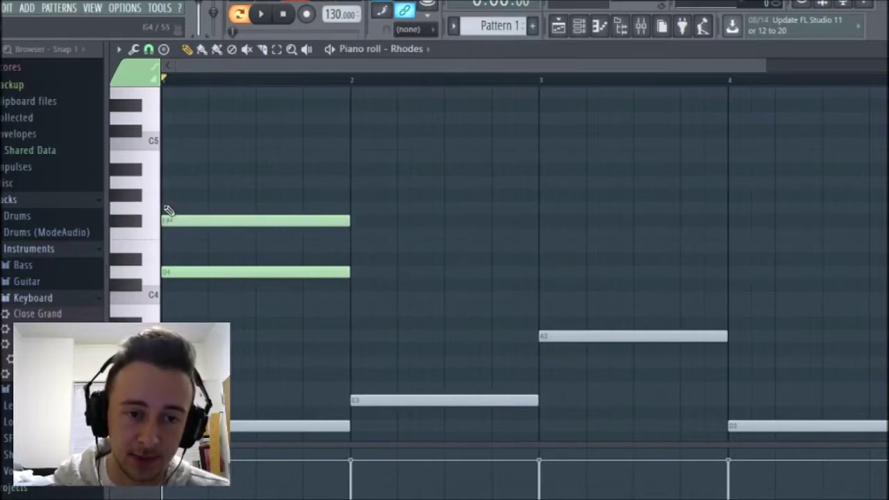
click(168, 183)
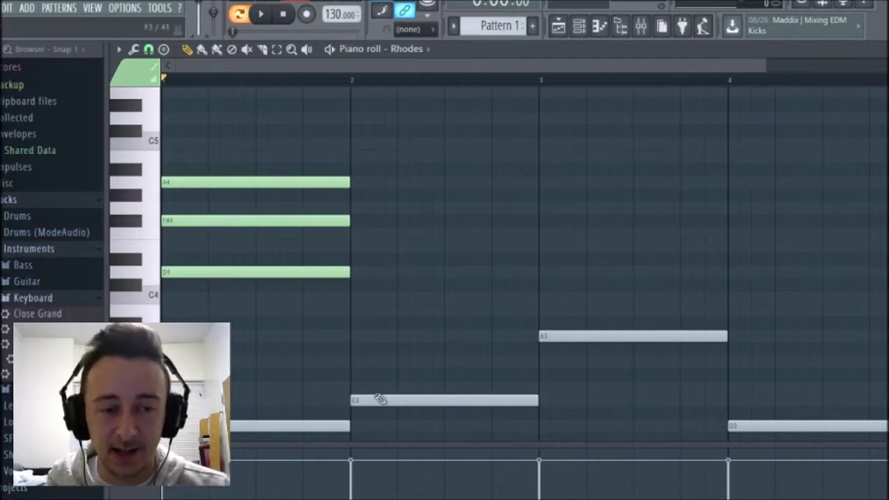
Draw a one-bar E minor chord in bar 2 with the notes E4, G4 and B4
click(354, 246)
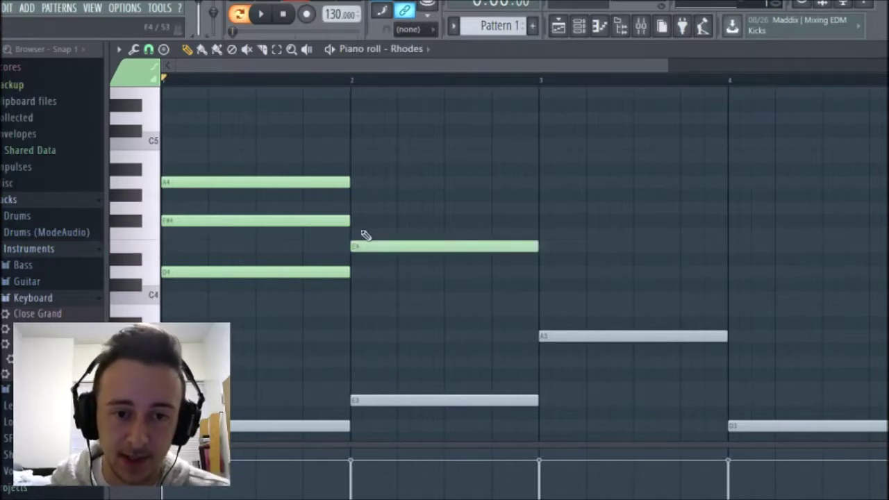
click(353, 207)
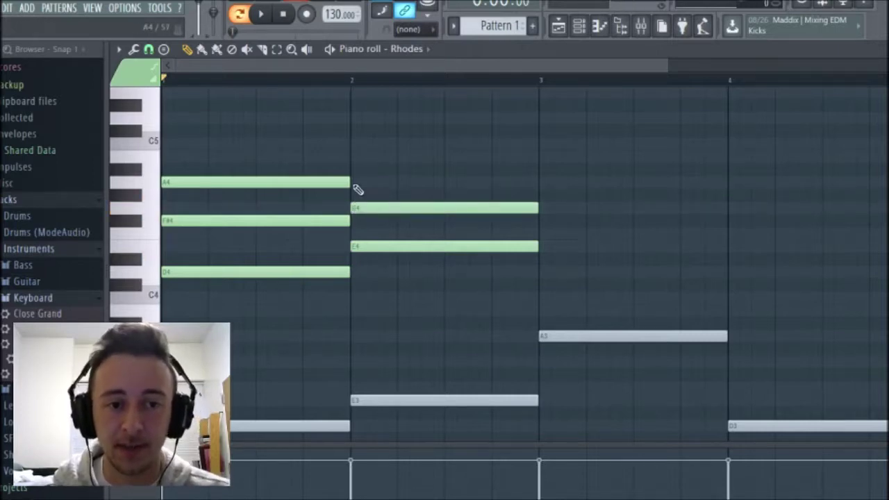
click(353, 156)
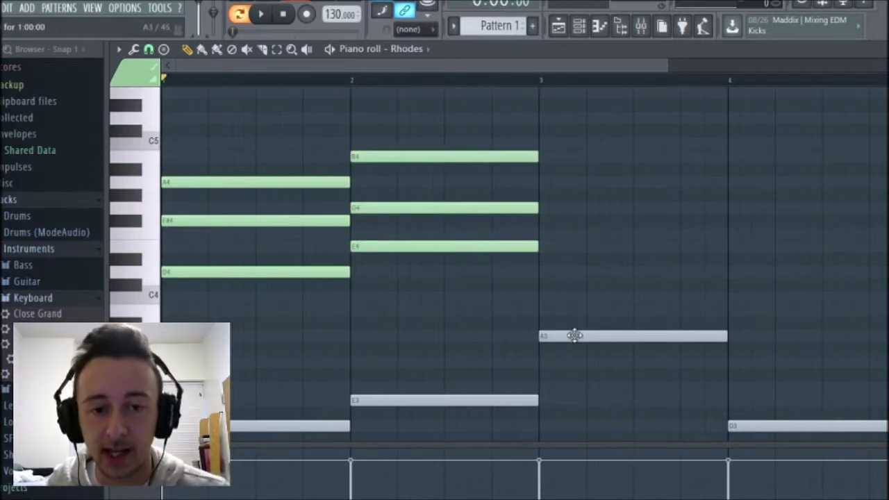
Draw a one-bar A major chord in bar 3 with the notes A4, C#5 and E5
click(543, 181)
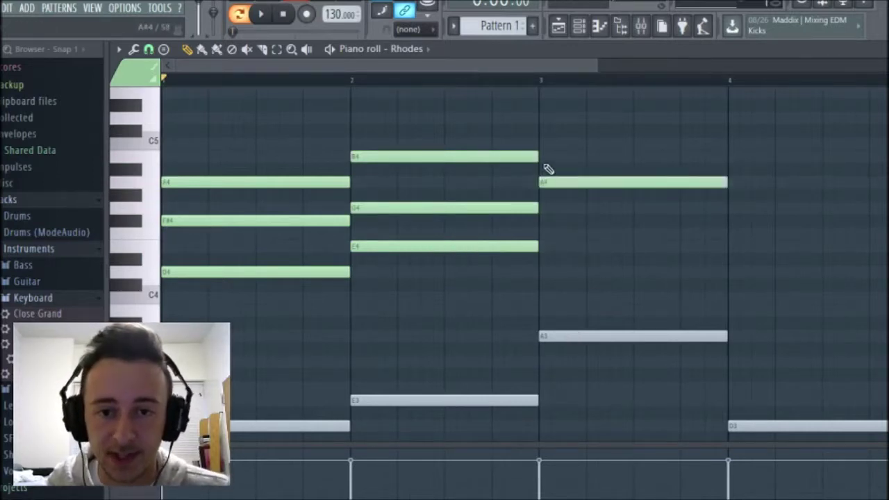
click(542, 130)
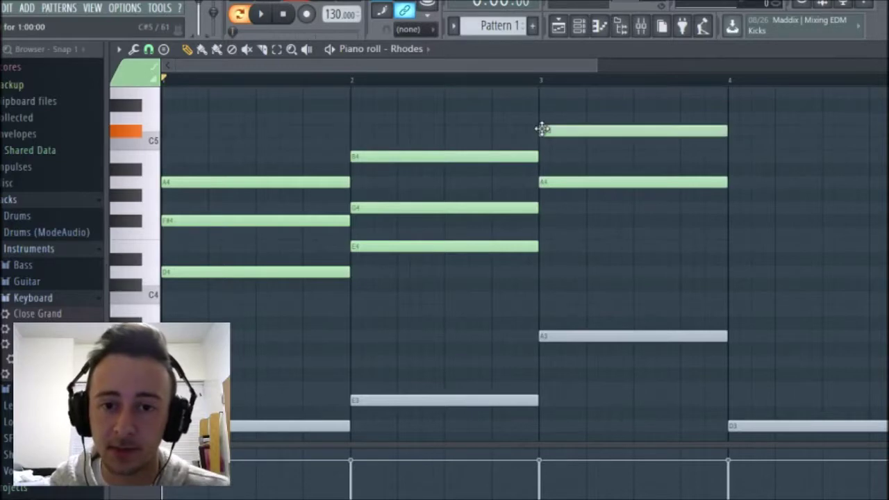
click(542, 92)
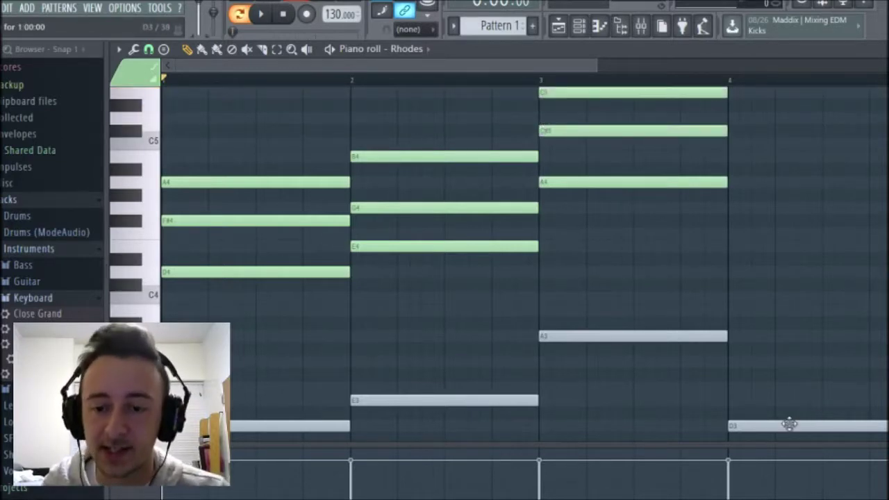
Copy the D4, F#4 and A4 chord from bar 1 to the start of bar 4, above the D3 bass note
drag(249, 153, 295, 304)
drag(278, 272, 807, 281)
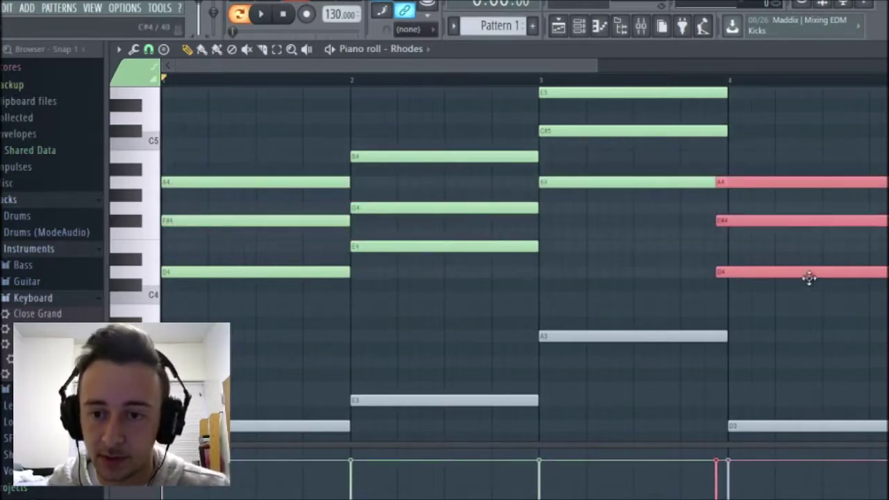
click(809, 279)
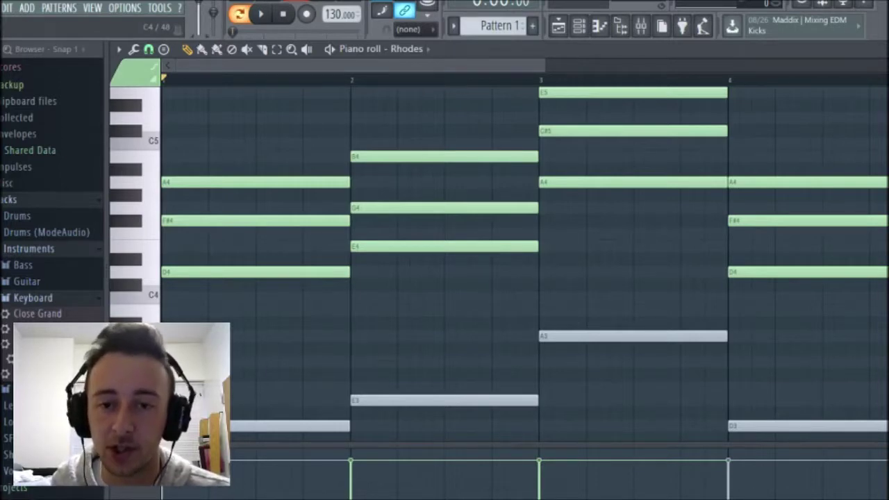
Invert the bar 3 chord by moving its C#5 and E5 notes down one octave, then deselect them
scroll(499, 265, up, 1)
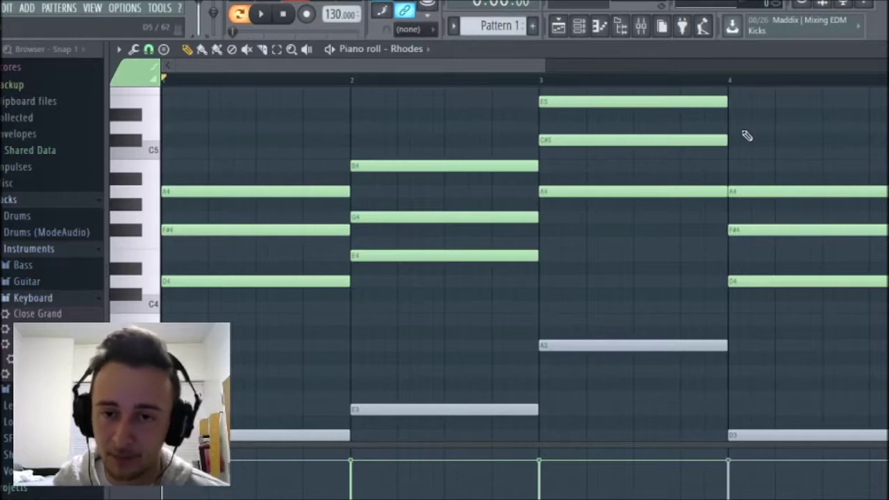
drag(744, 153, 699, 99)
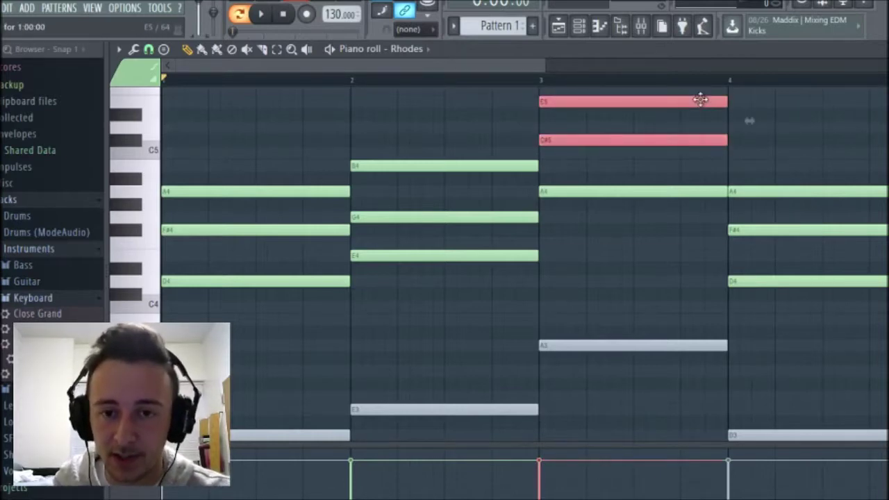
key(ctrl+Down)
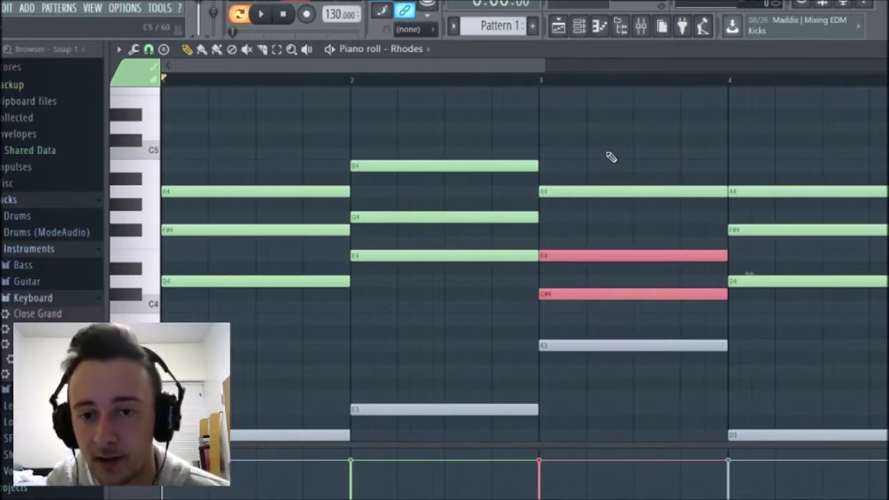
key(ctrl+d)
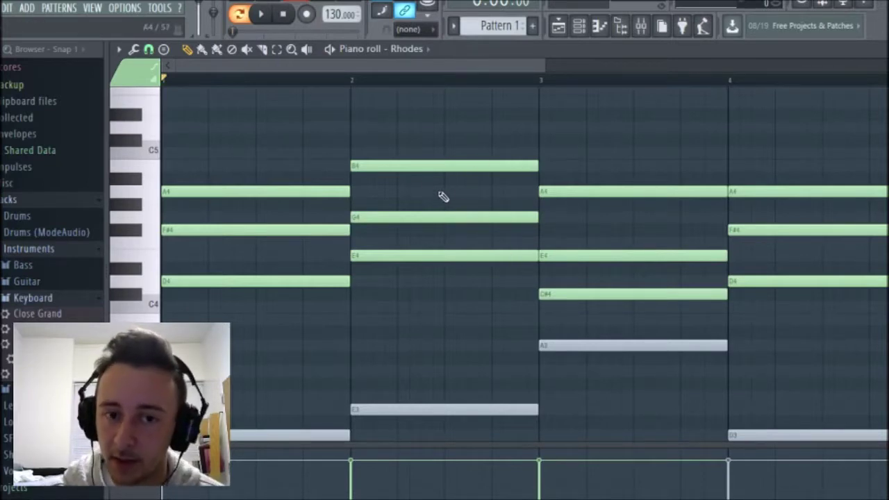
Invert the bar 2 chord by moving its B4 note down one octave to B3
drag(408, 136, 450, 198)
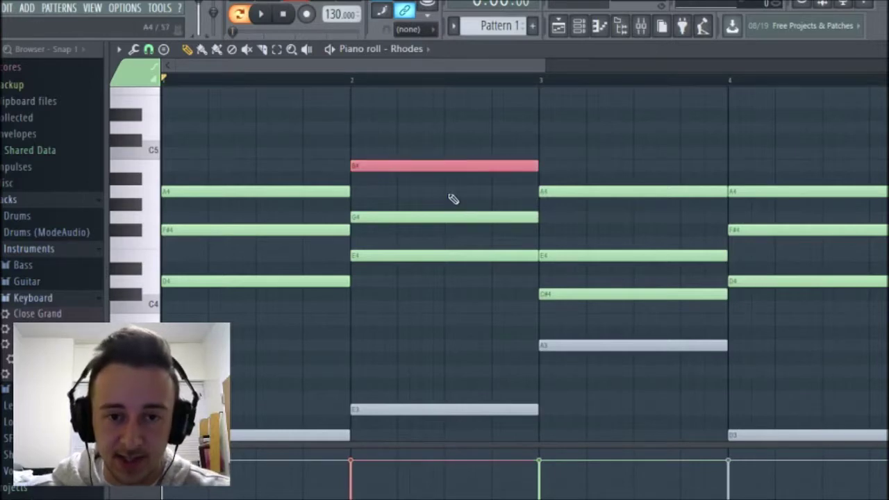
key(ctrl+Down)
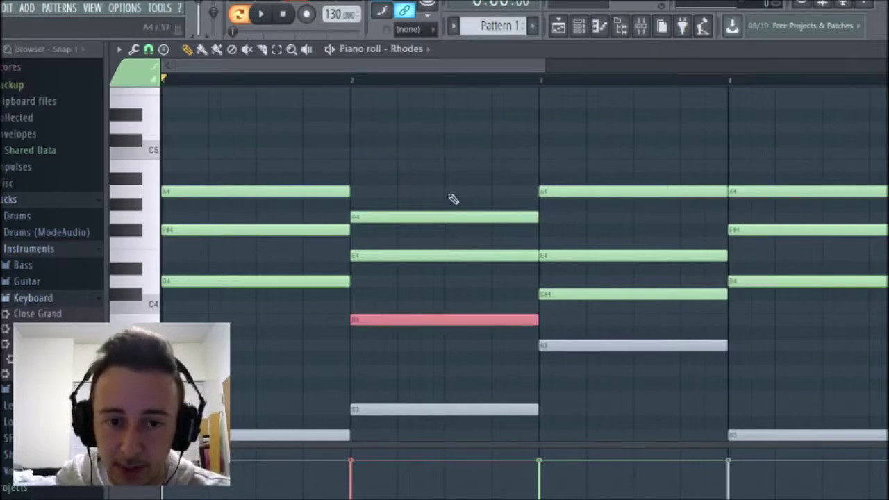
click(453, 199)
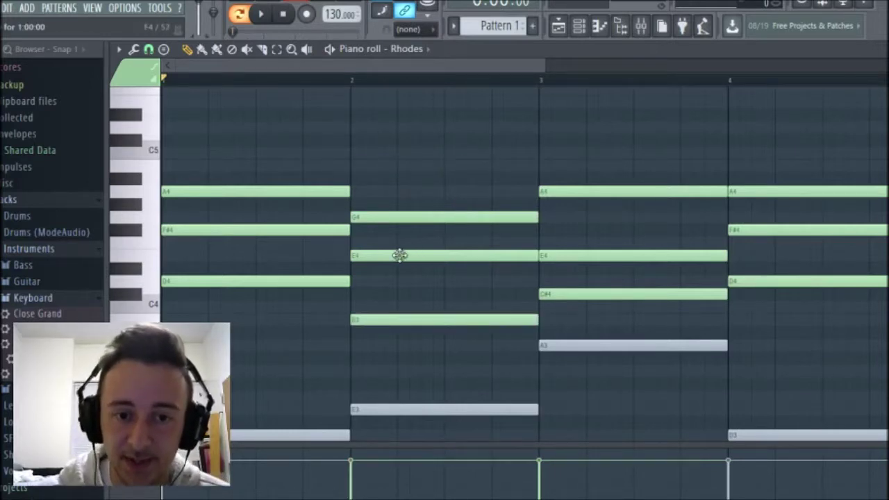
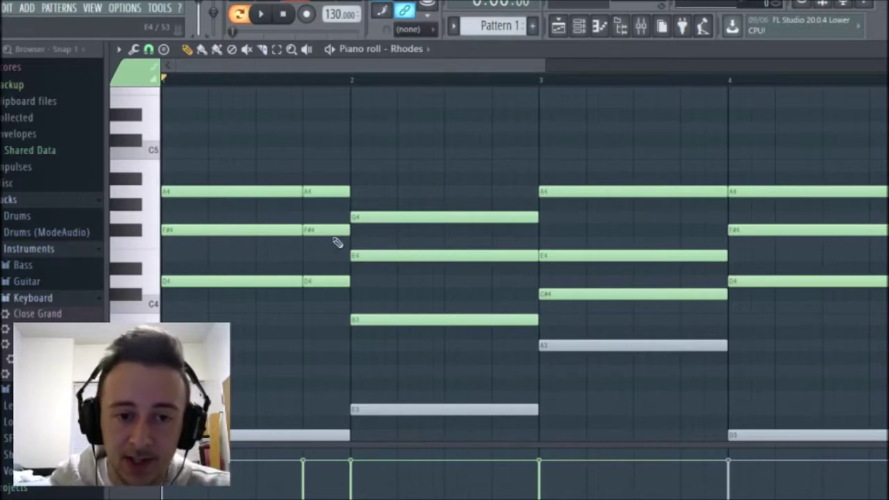
Lower the short F#4 on the last beat of bar 1 to E4 and play the pattern through
drag(330, 231, 328, 270)
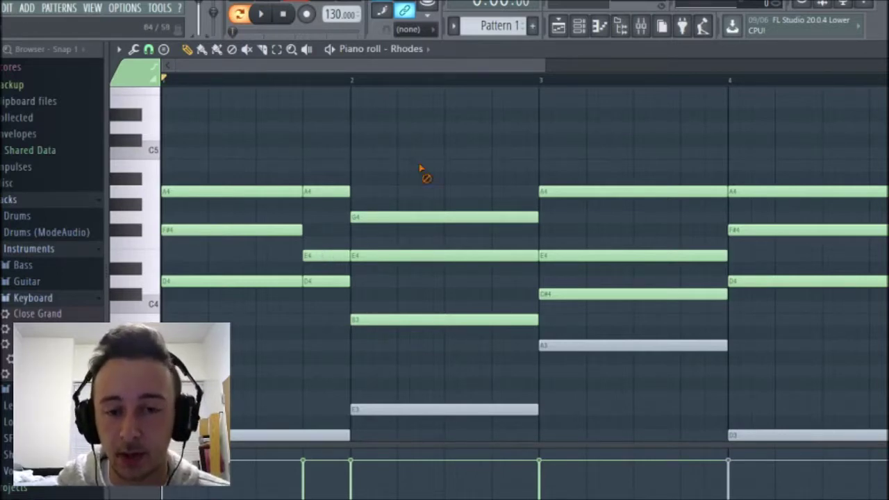
key(space)
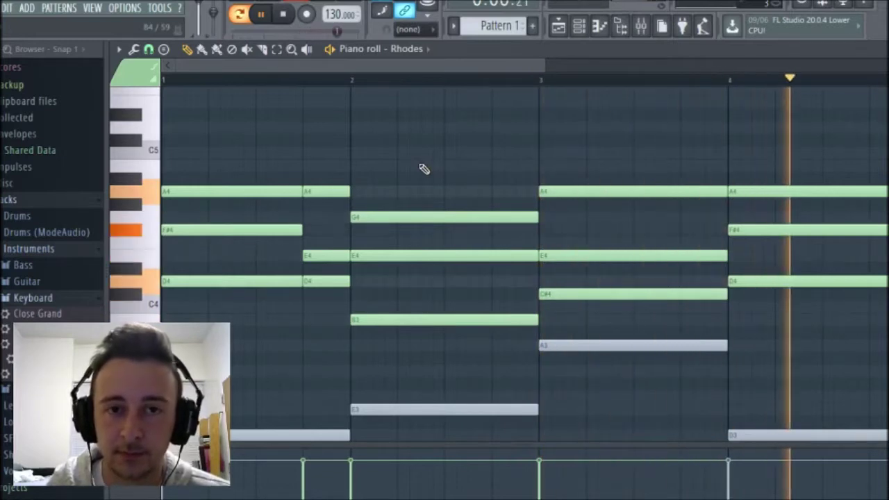
key(space)
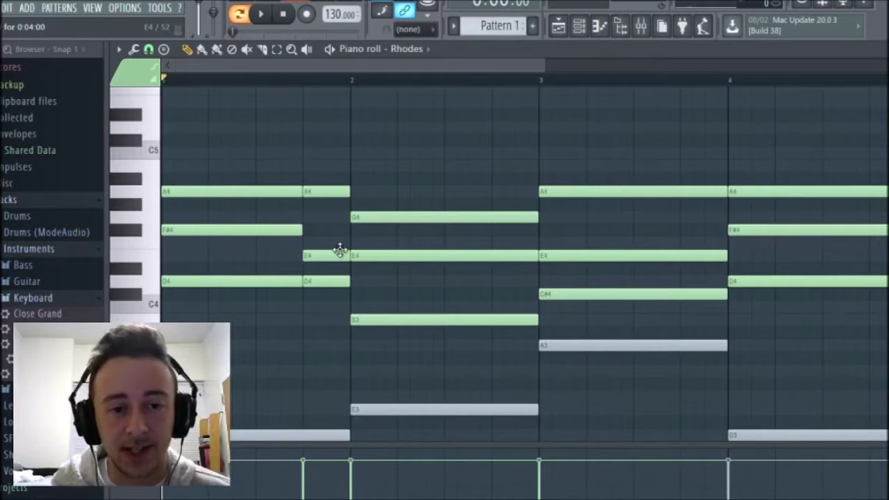
Slice the three chord notes of bar 3 at the start of its last beat
click(263, 49)
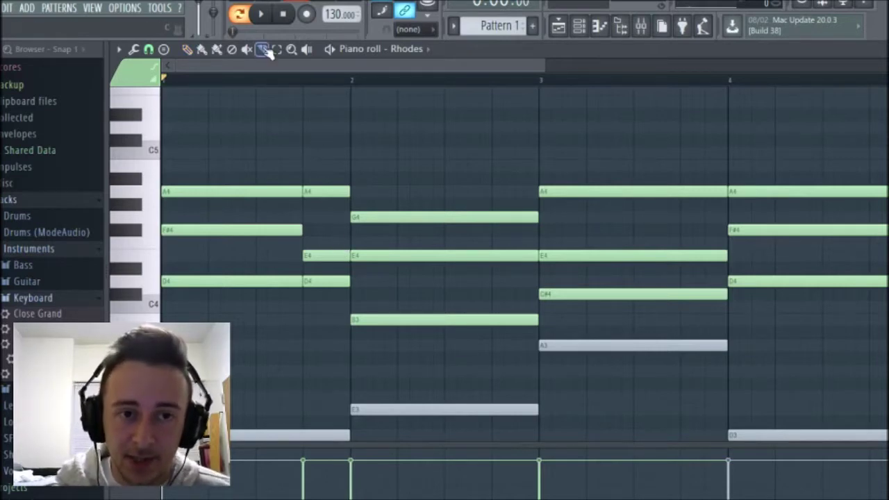
drag(681, 175, 687, 314)
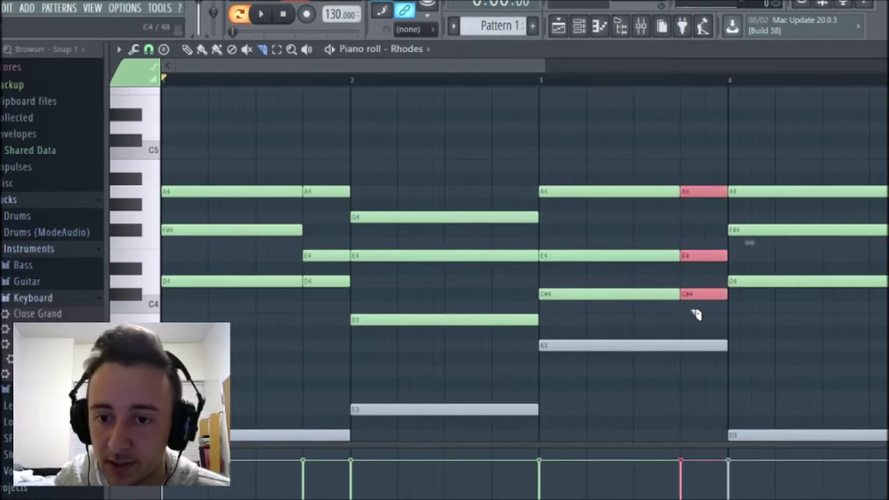
click(760, 329)
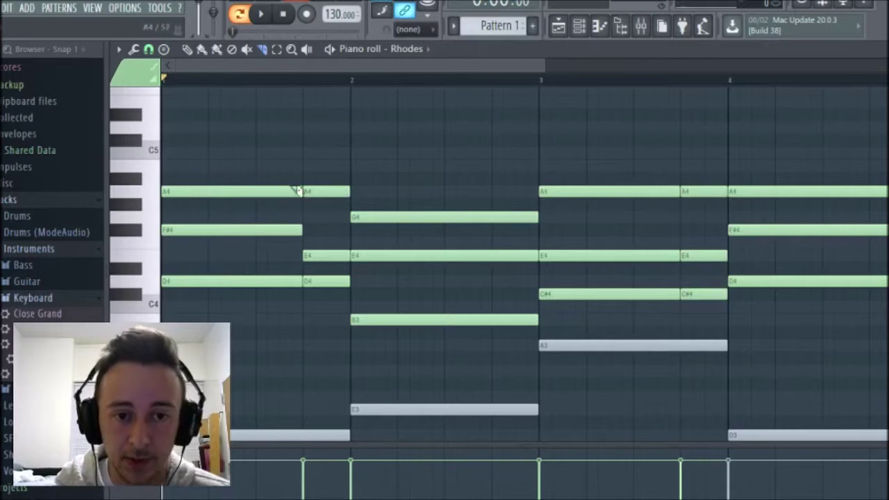
click(303, 192)
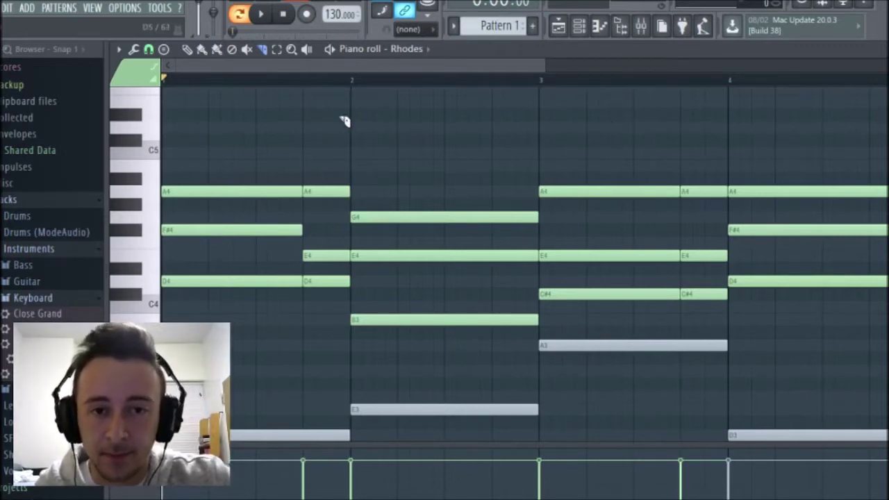
Replace the short E4 ending bar 3 by stretching bar 4's F#4 from that last beat to the end of bar 4, and play the pattern
click(187, 49)
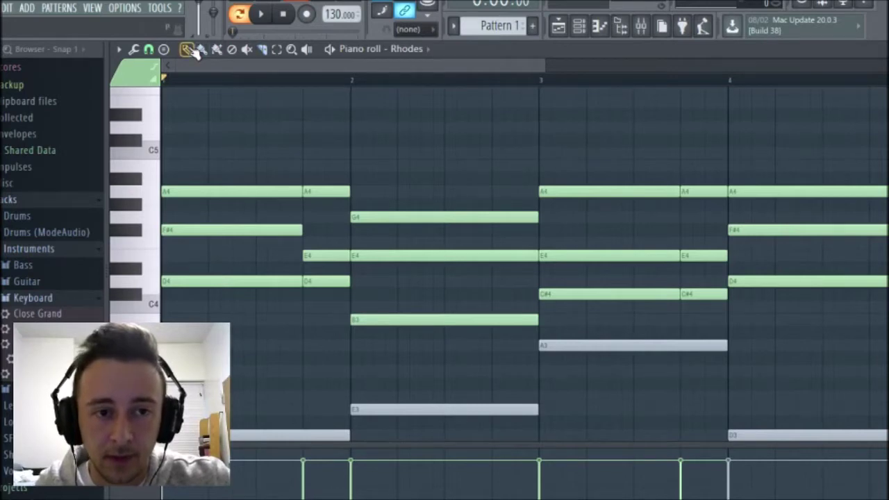
right_click(704, 255)
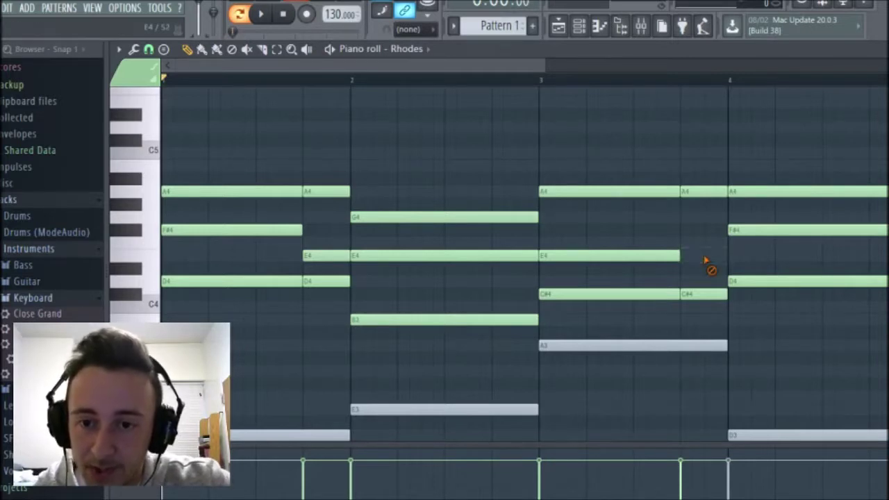
click(747, 224)
drag(747, 225, 698, 225)
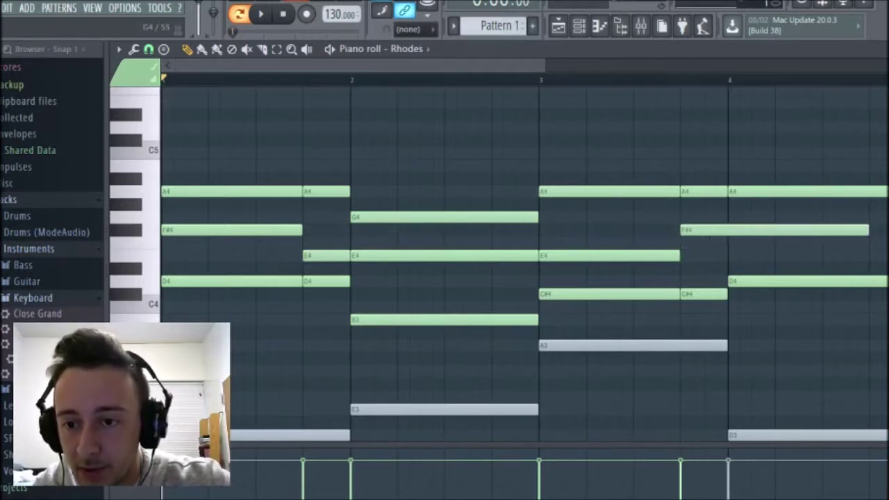
drag(876, 230, 887, 230)
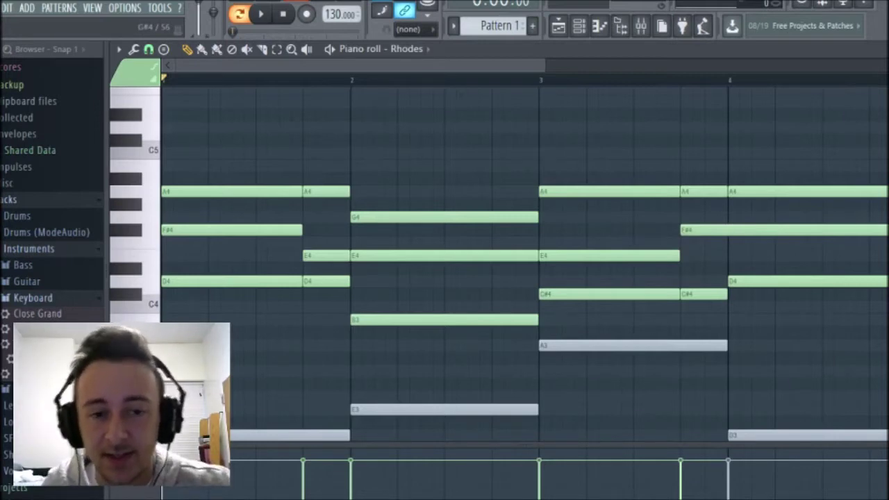
key(space)
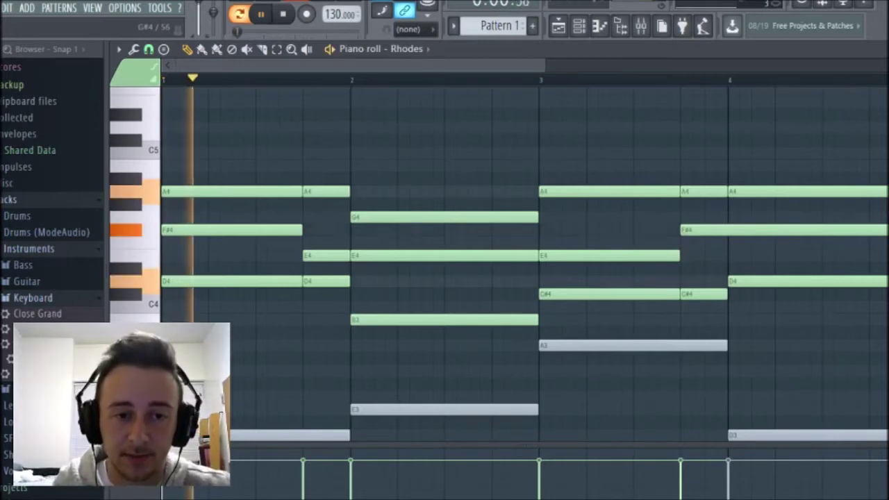